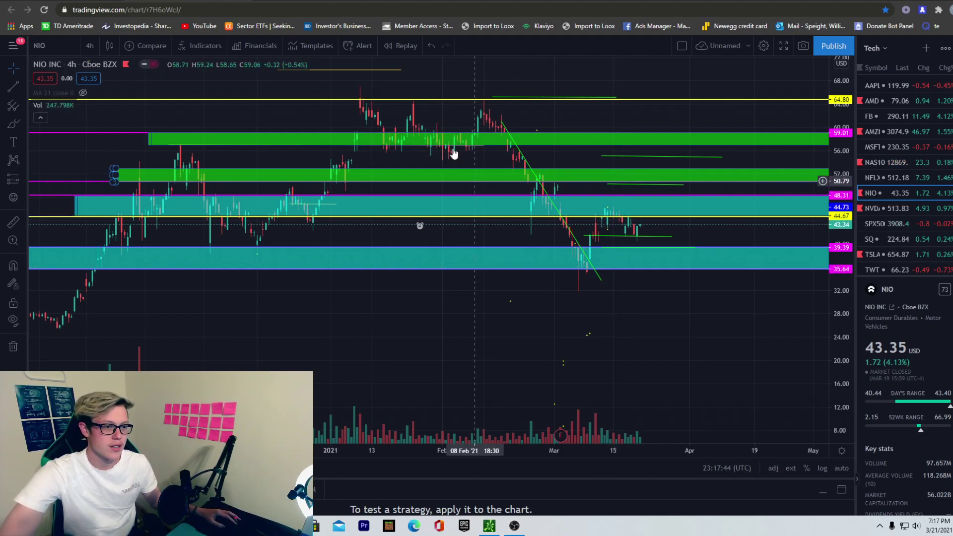
Read the NIO battery-swap news article, declining its notification prompt, then return to the chart.
left_click(315, 0)
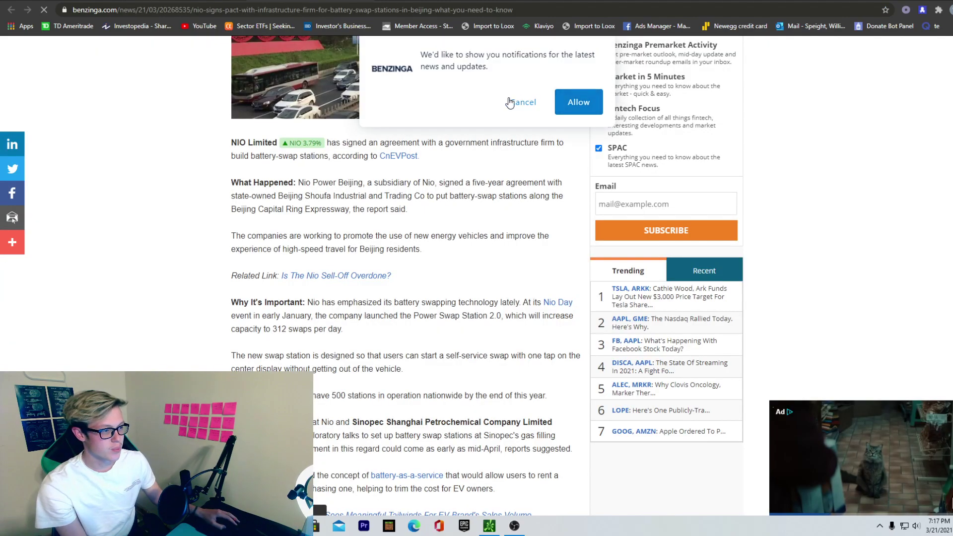
left_click(511, 102)
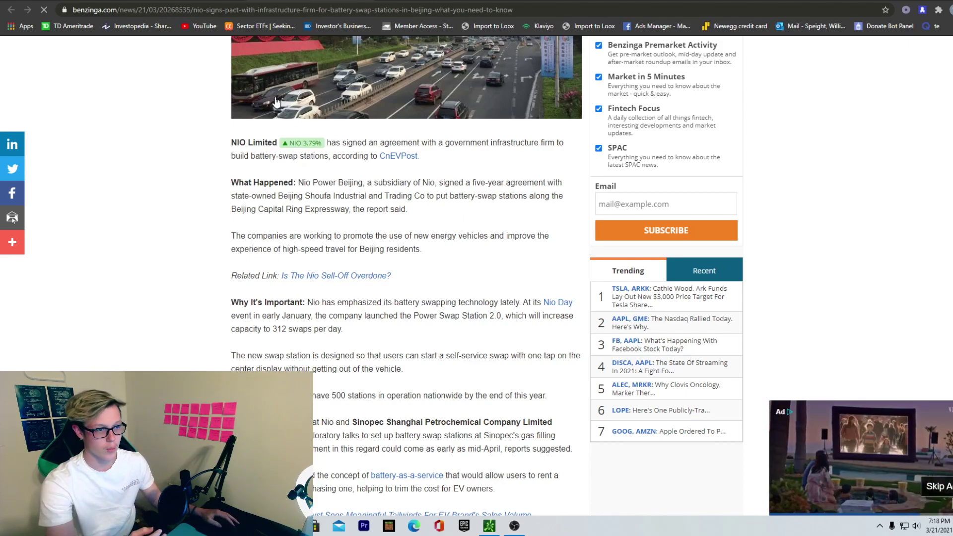
left_click(164, 2)
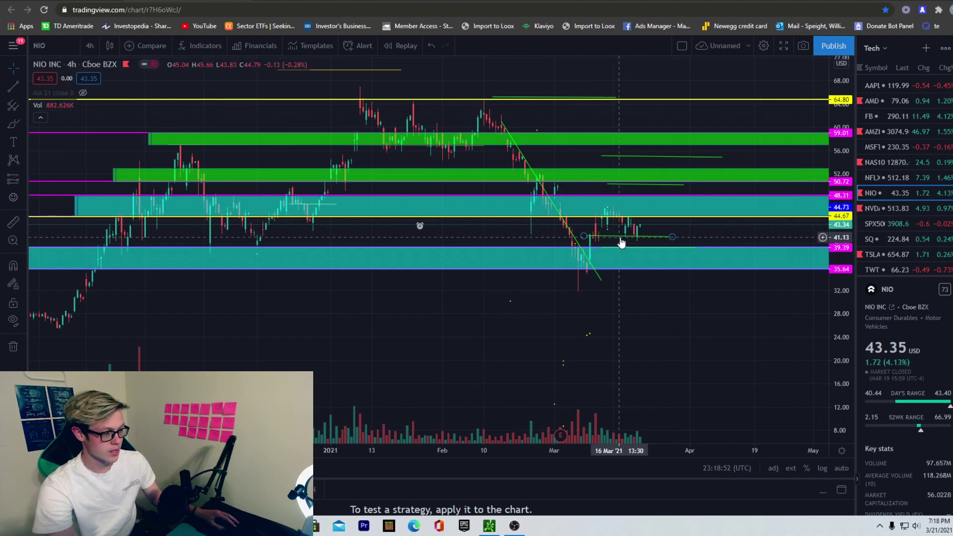
Delete the short horizontal lines near 41 and 54, then bring up the thinkorswim option chain.
left_click(653, 240)
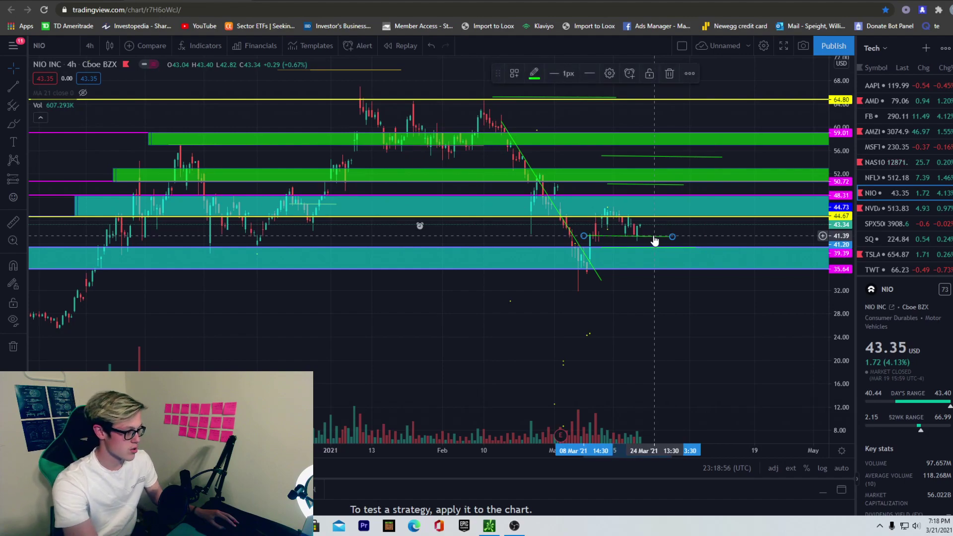
key("Delete")
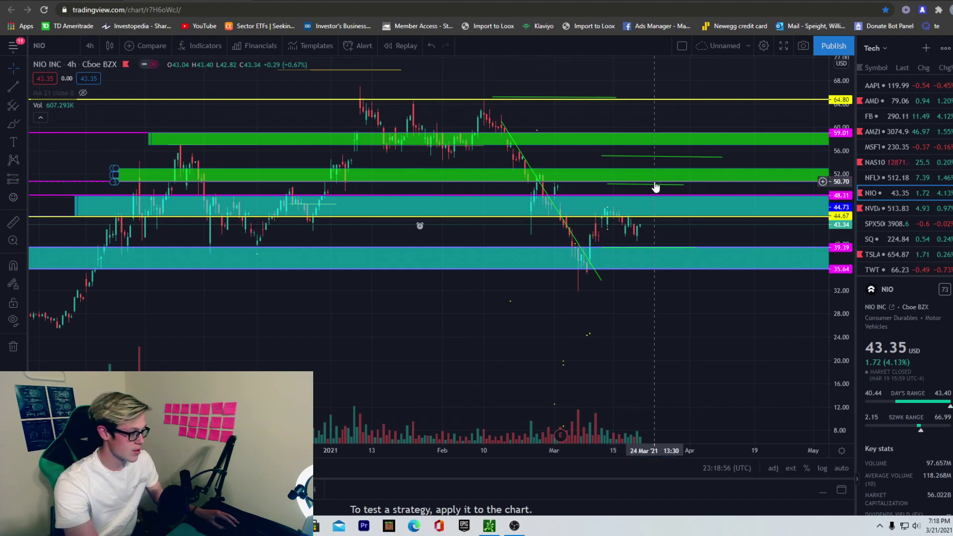
left_click(658, 157)
key("Delete")
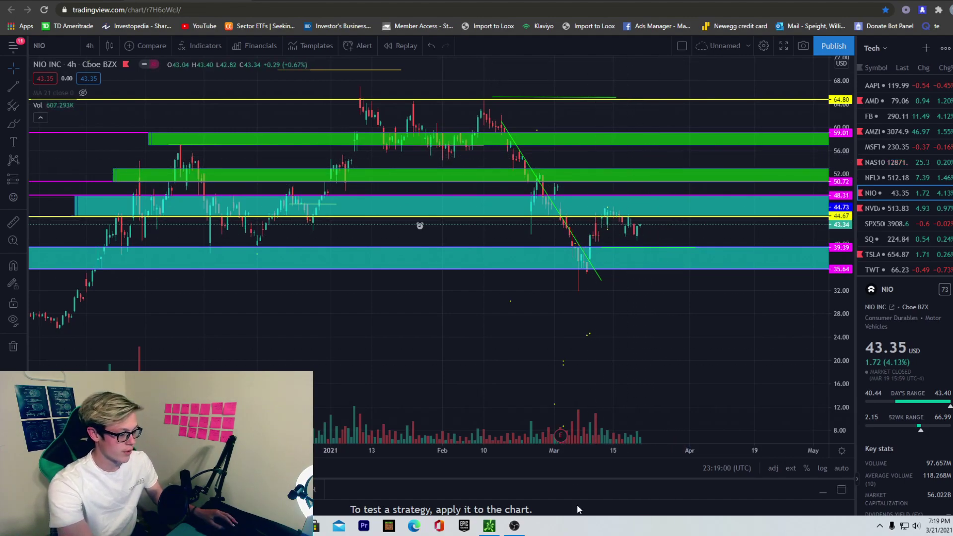
left_click(488, 525)
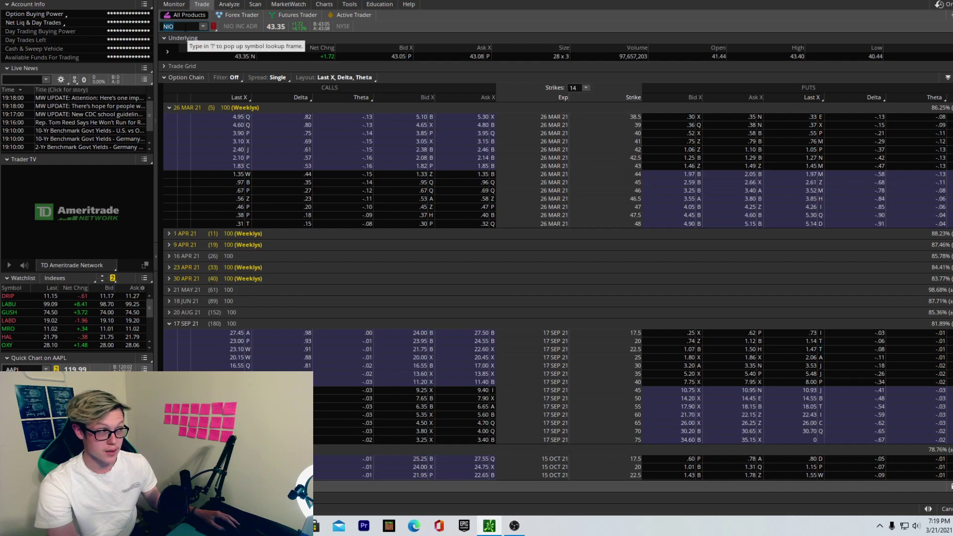
Confirm the NIO ticker and review its 26 MAR 21 weekly option chain in thinkorswim.
left_click(180, 27)
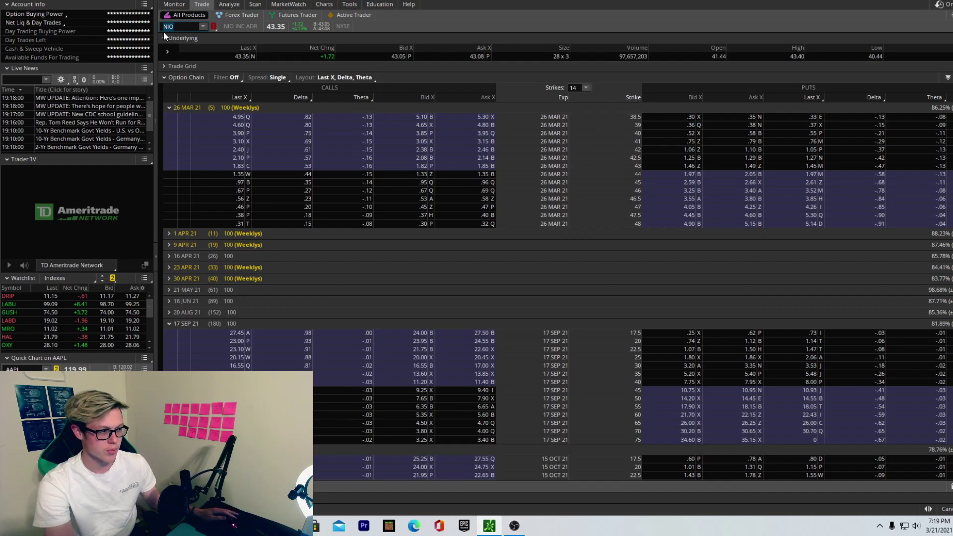
key("Return")
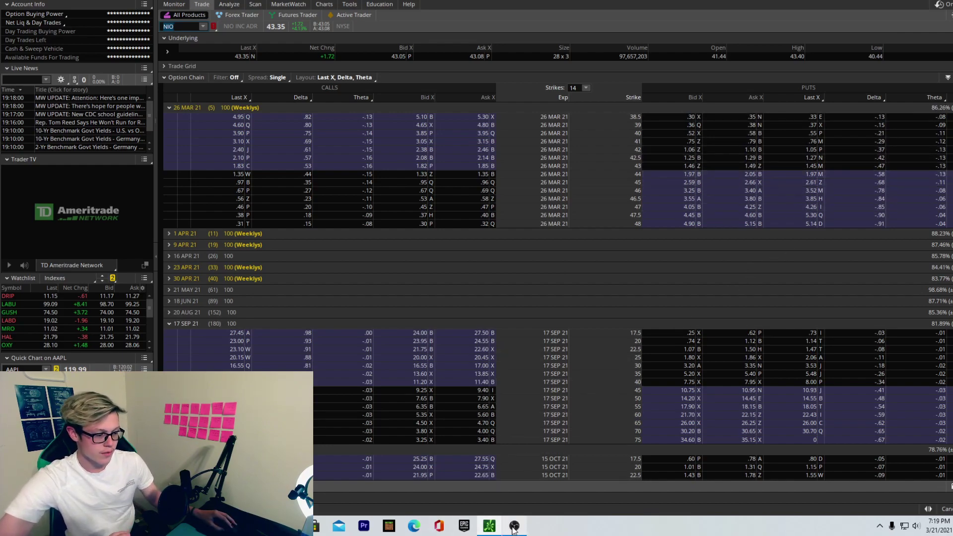
left_click(173, 27)
Measure a 3.78 upside move from current price and draw a 47.28 level line into mid-April.
key("alt+Tab")
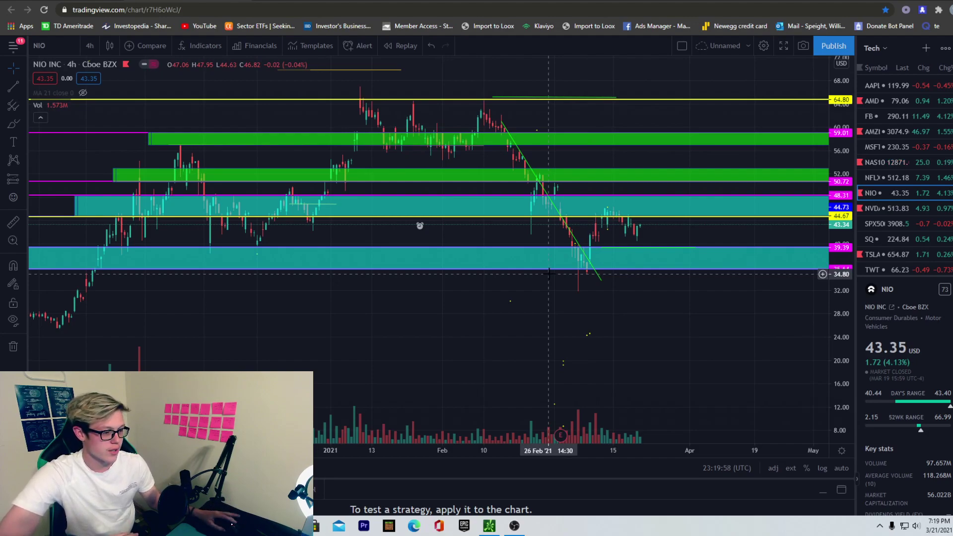
left_click(17, 220)
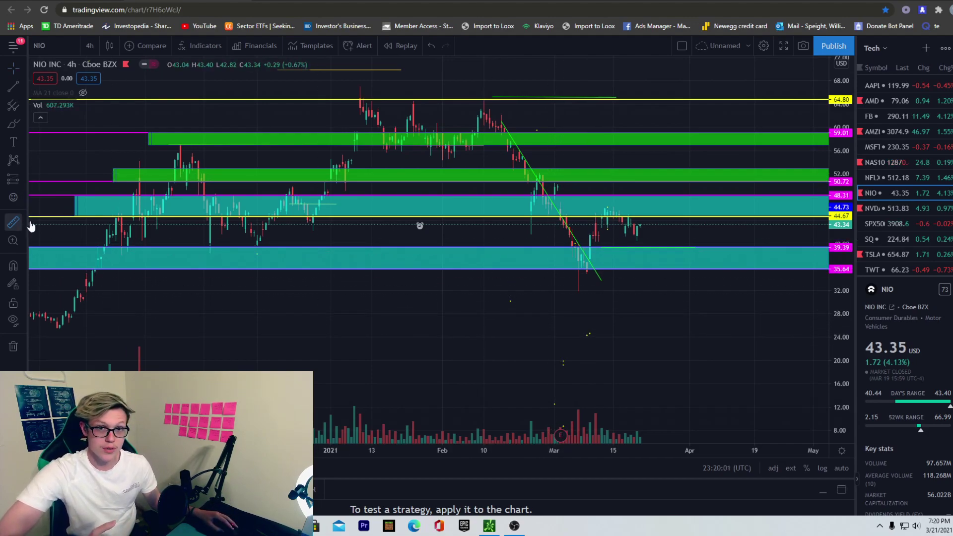
left_click(660, 224, "shift")
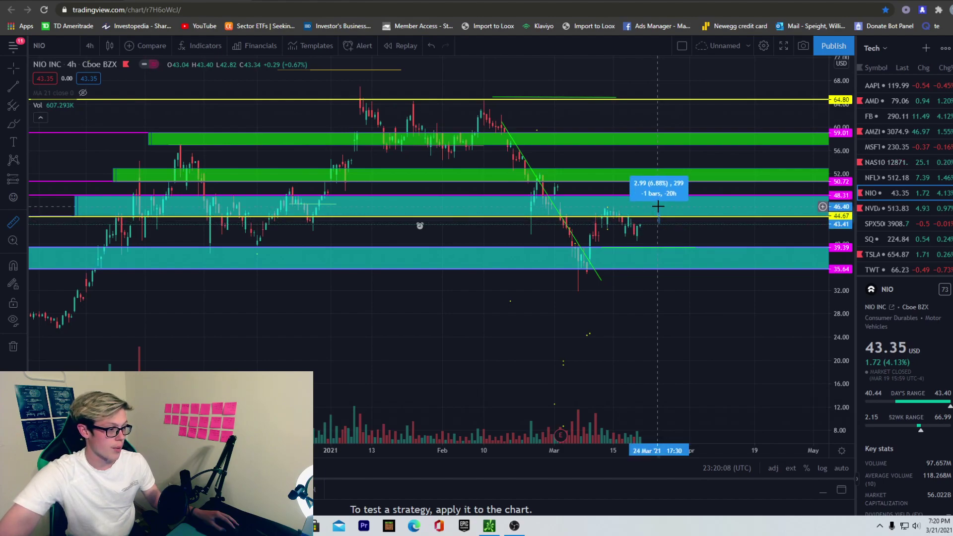
left_click(658, 200)
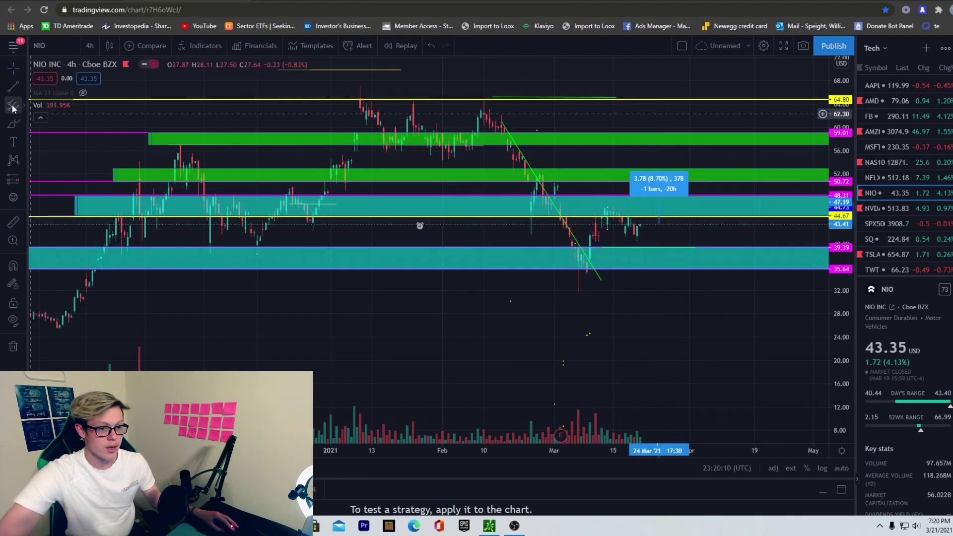
left_click(636, 202)
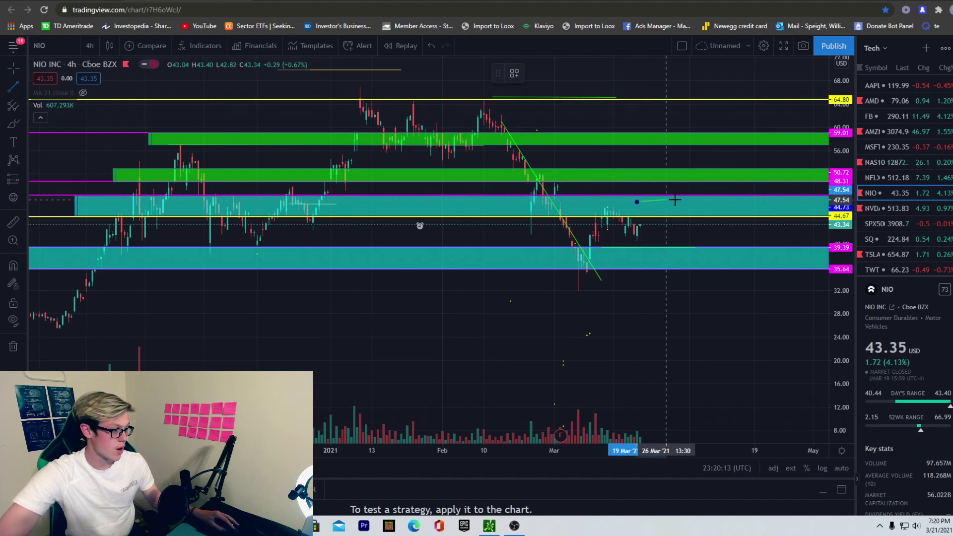
left_click(745, 201)
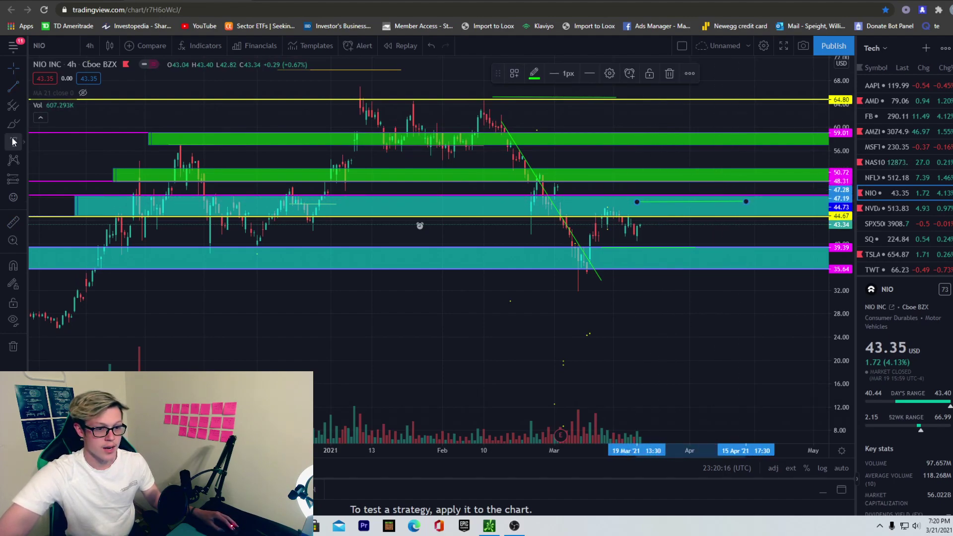
Measure the recent drop (-3.69, -8.53%) and clear the measurement.
left_click(14, 221)
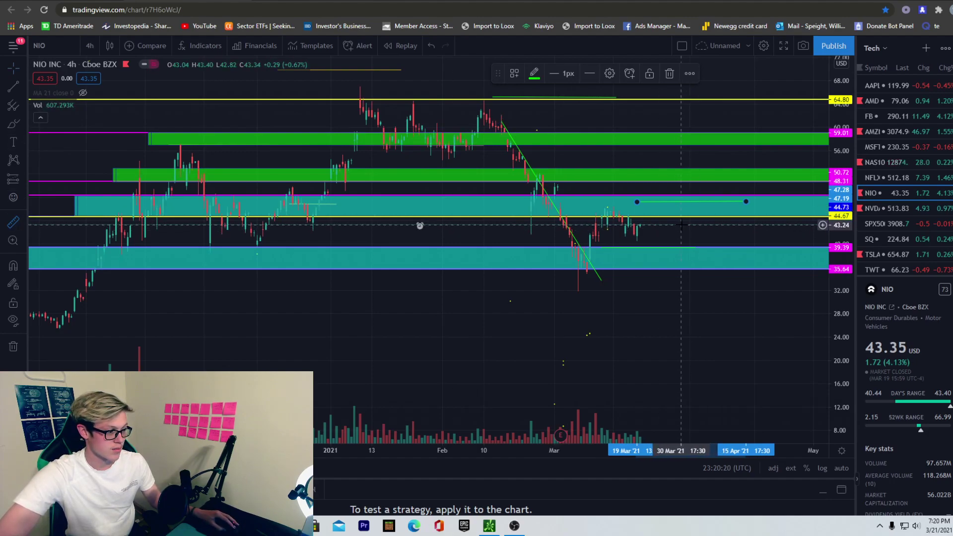
left_click(680, 225)
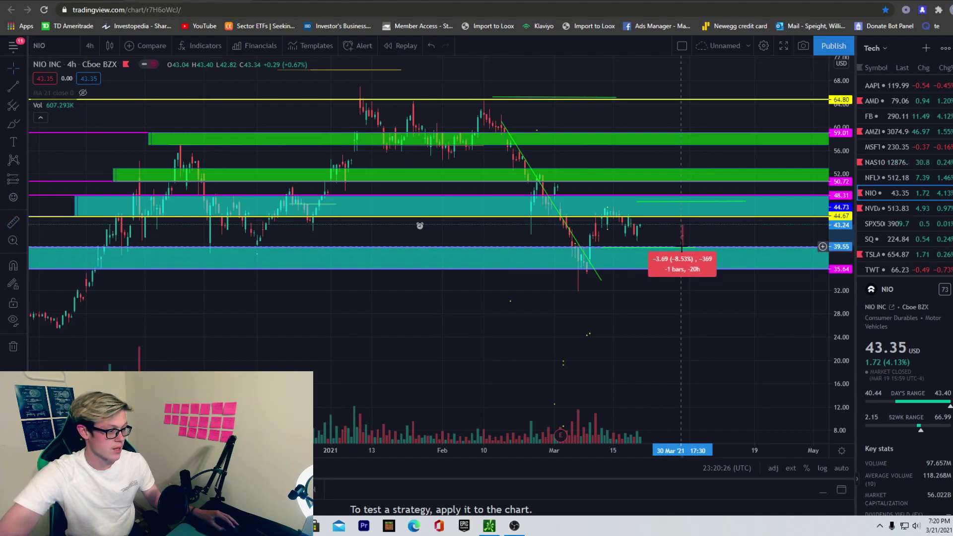
left_click(680, 246)
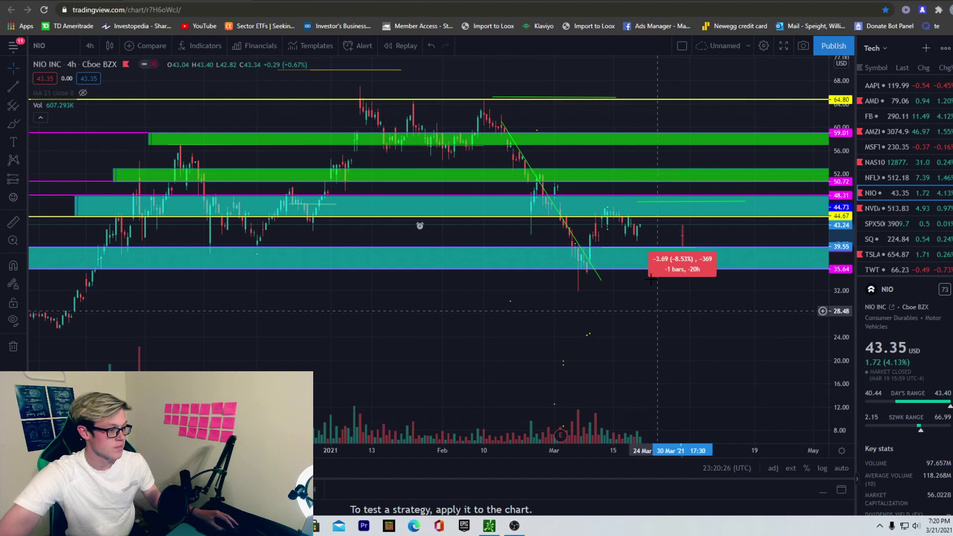
left_click(755, 348)
Pan for future space and inspect the 44.73 yellow line, 47.36 and 39.4 green lines, and lower teal zone.
scroll(676, 251, "up", 2)
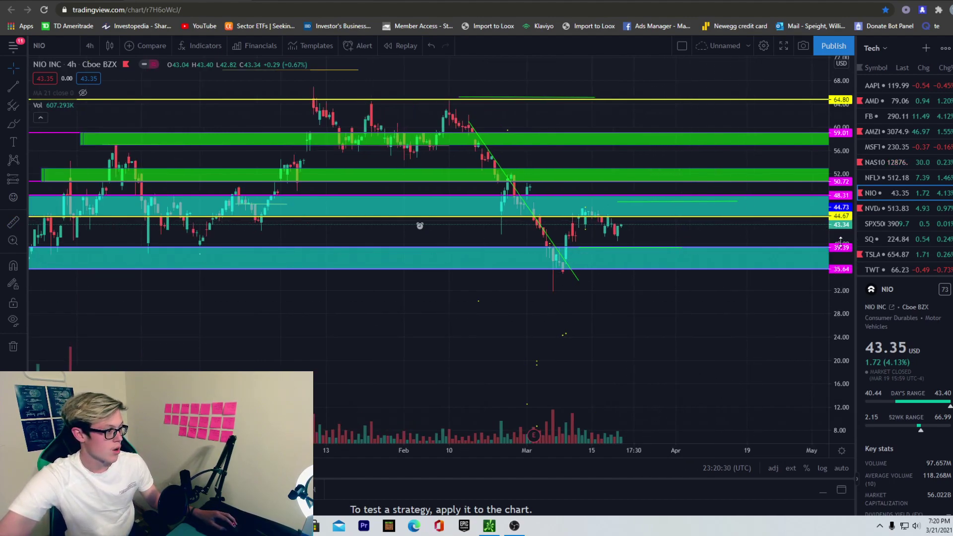
left_click_drag(748, 370, 722, 388)
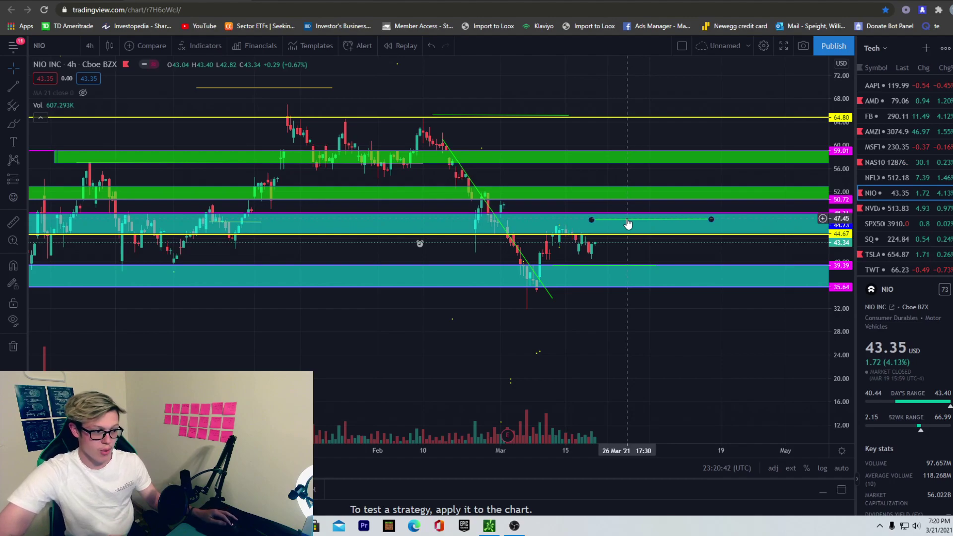
left_click(588, 234)
left_click(635, 219)
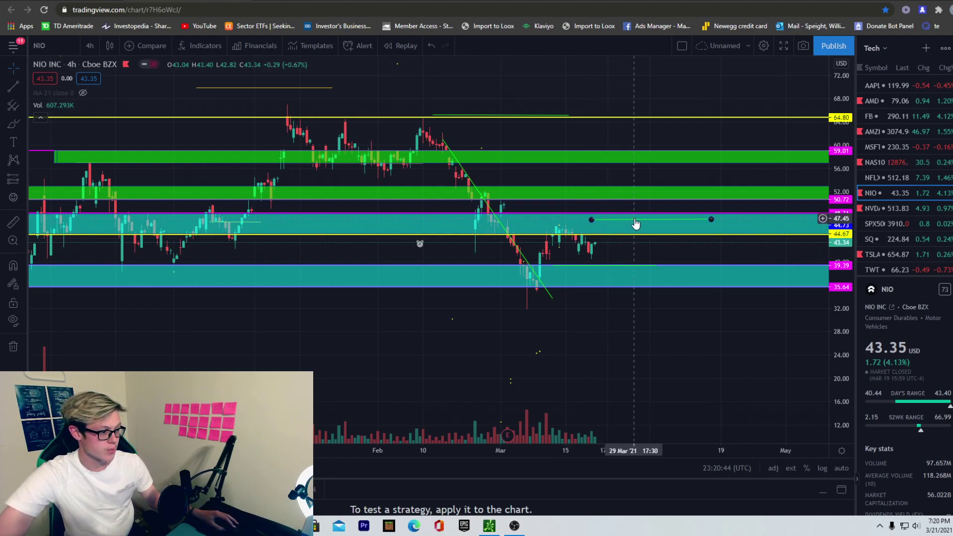
left_click(630, 267)
left_click(628, 262)
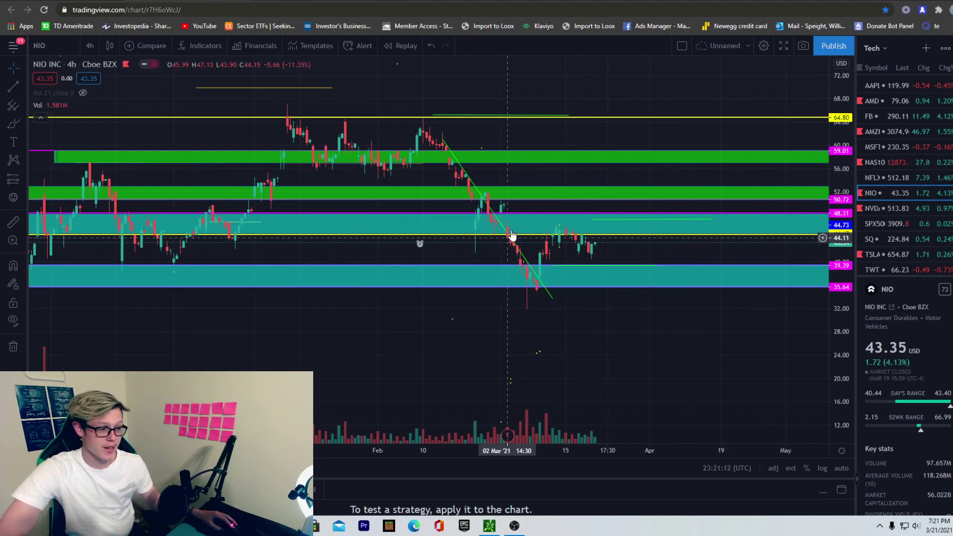
left_click(589, 268)
left_click(551, 243)
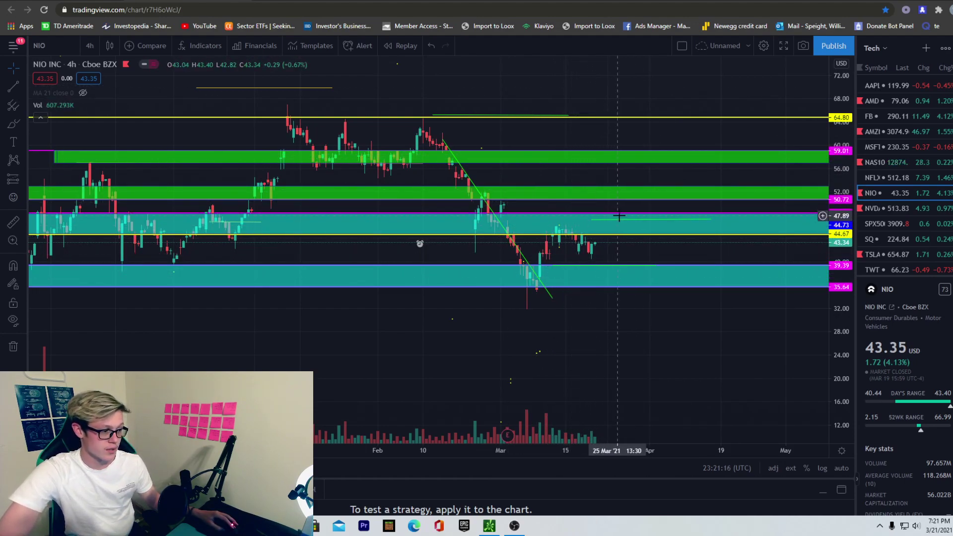
Measure about 8% up from the 47.28 green line and draw a horizontal line near 51.05.
left_click(16, 225)
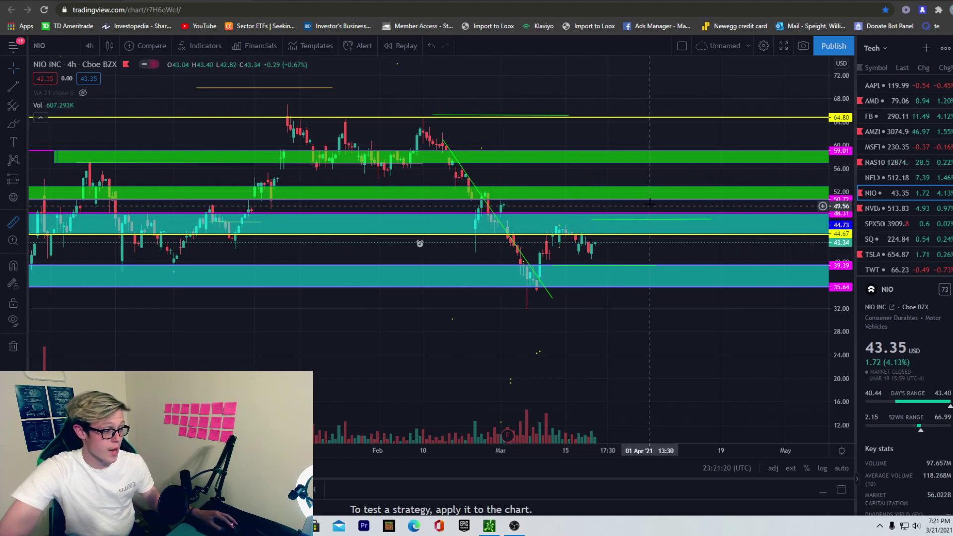
left_click(634, 219)
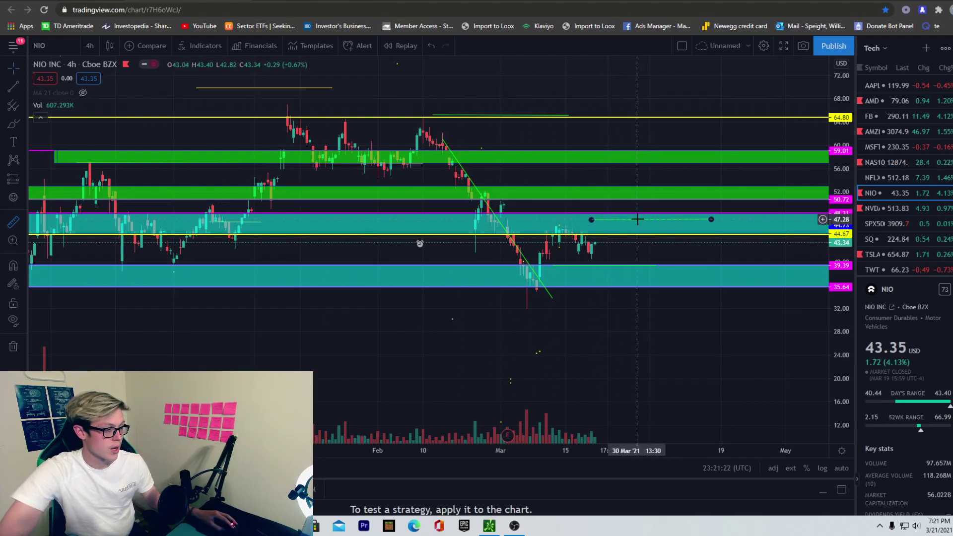
left_click(637, 219)
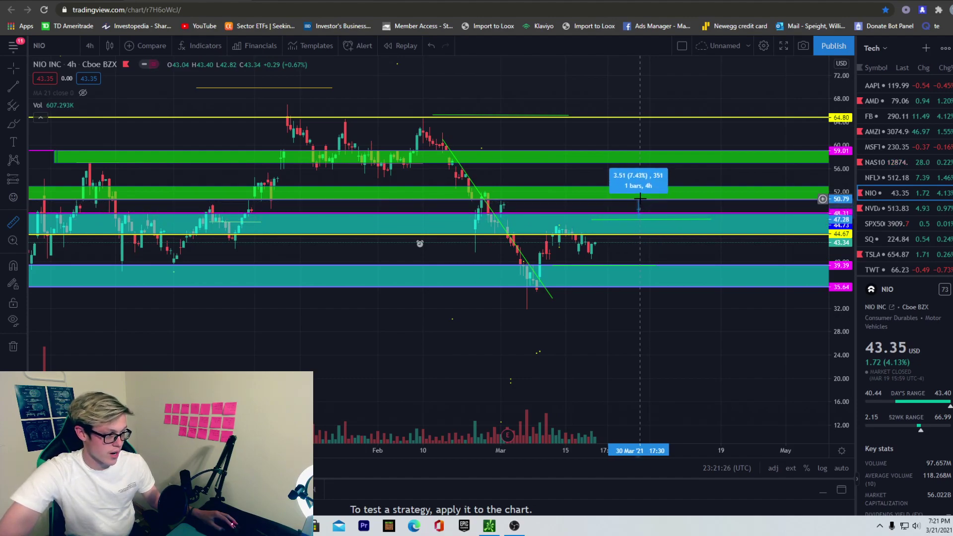
left_click(637, 197)
left_click(15, 91)
left_click(616, 198)
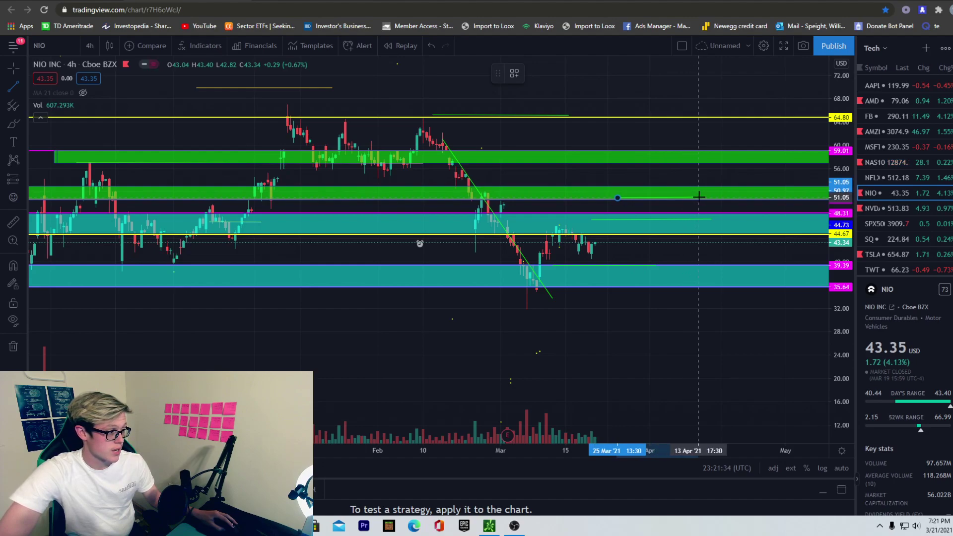
left_click(698, 197)
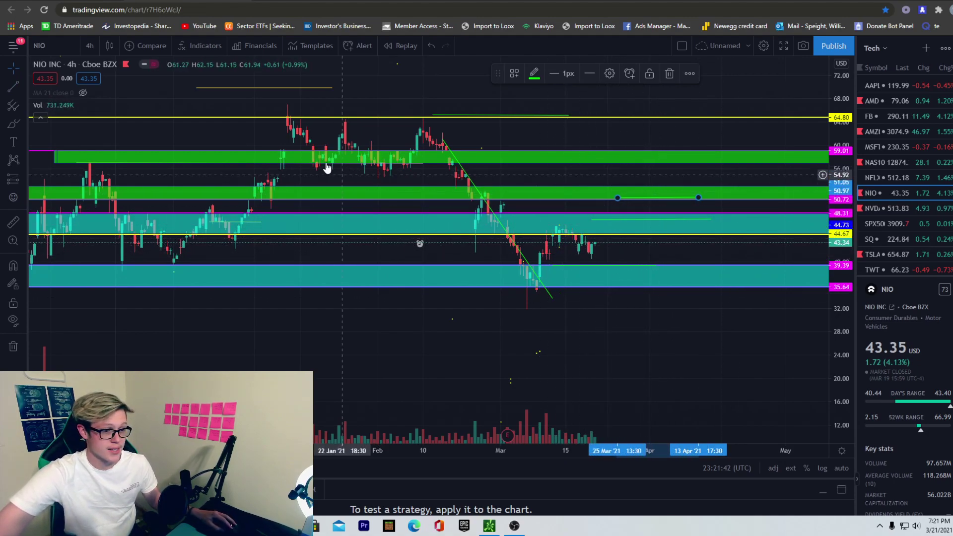
Circle the mid-March bounce, the March low near 35.64 and the latest candles near 43.41 in yellow.
left_click(13, 124)
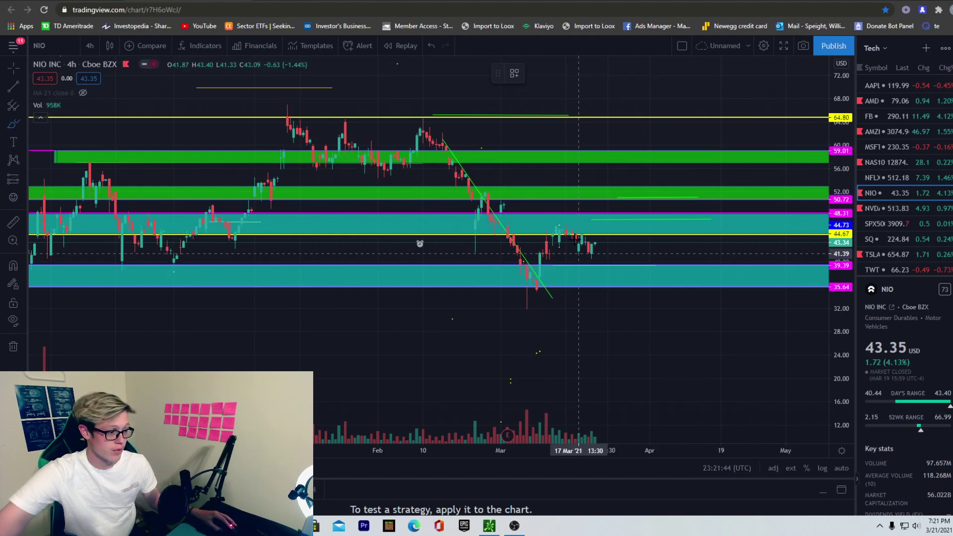
mouse_move(565, 222)
left_mouse_down()
mouse_move(546, 218)
mouse_move(570, 232)
mouse_move(562, 220)
left_mouse_up()
mouse_move(549, 274)
left_mouse_down()
mouse_move(518, 287)
mouse_move(549, 279)
left_mouse_up()
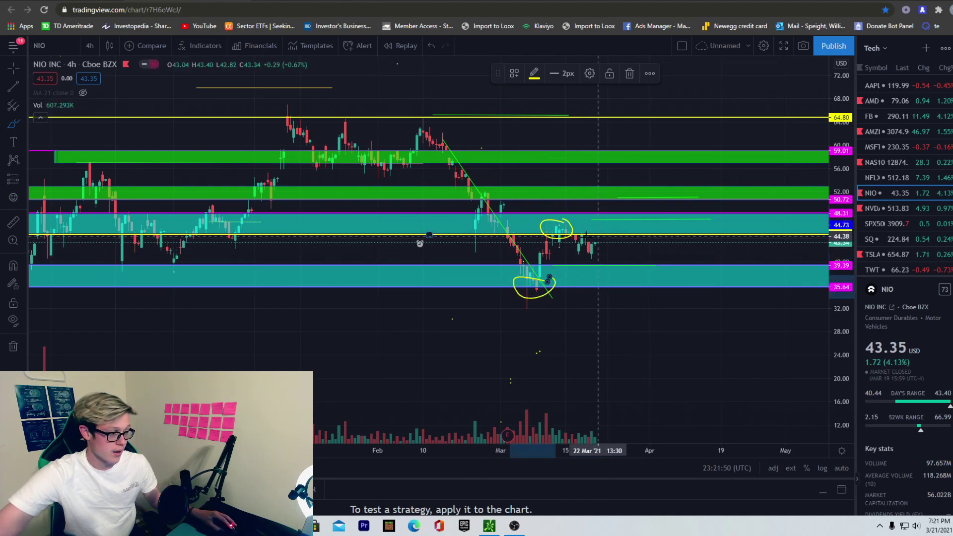
mouse_move(598, 237)
left_mouse_down()
mouse_move(617, 251)
mouse_move(600, 240)
mouse_move(616, 198)
left_mouse_up()
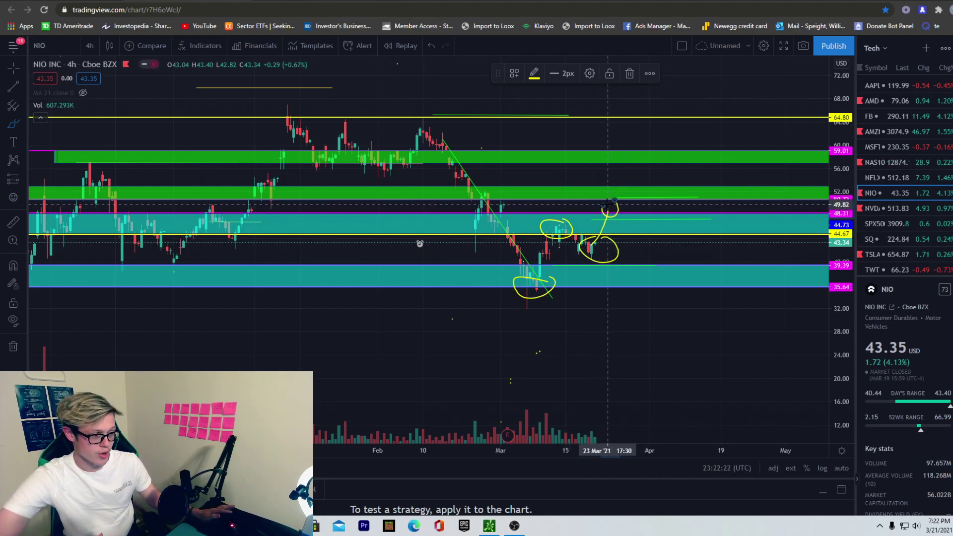
left_click(629, 219)
left_click(633, 271)
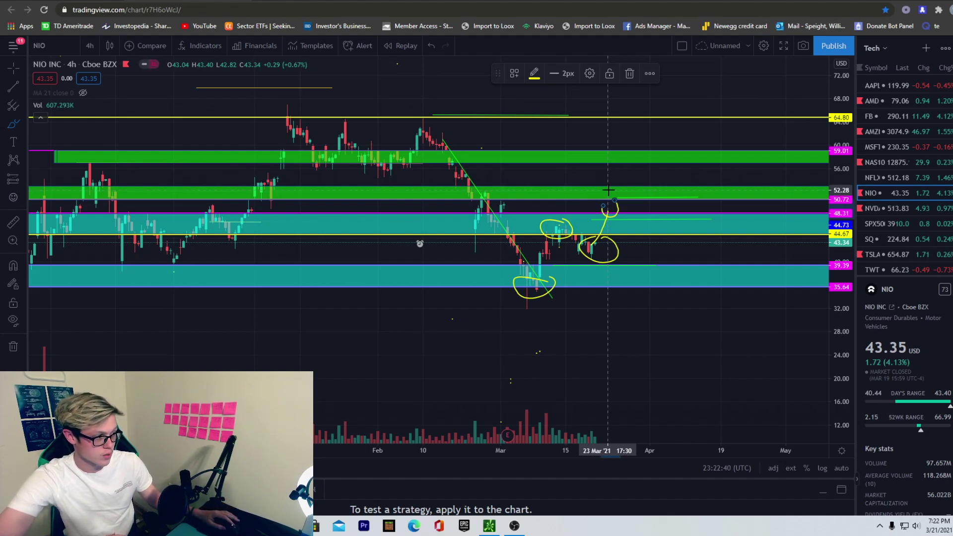
left_click(901, 162)
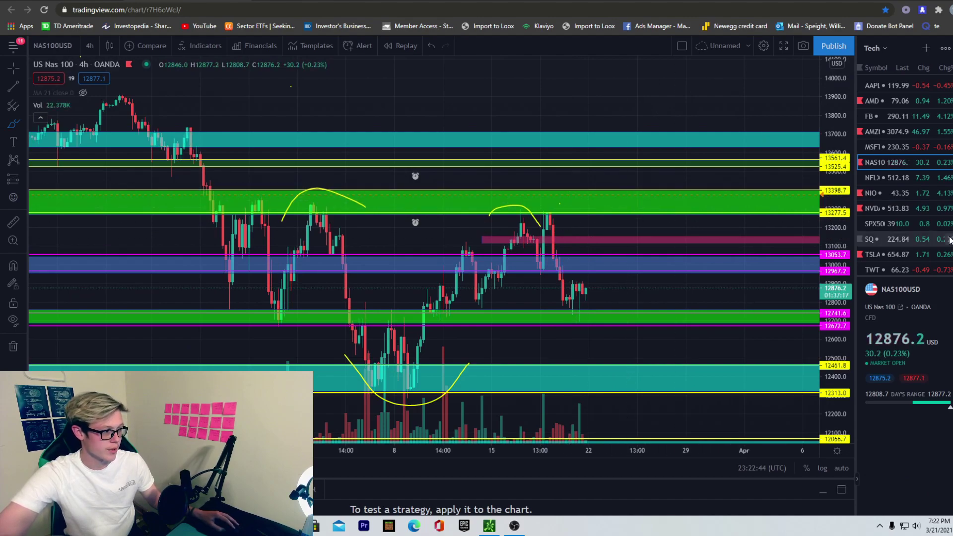
left_click(912, 193)
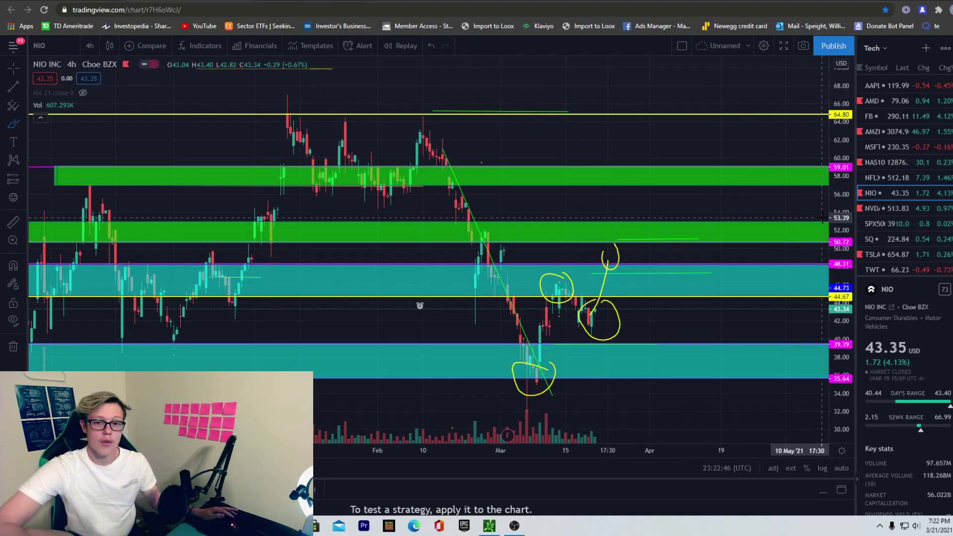